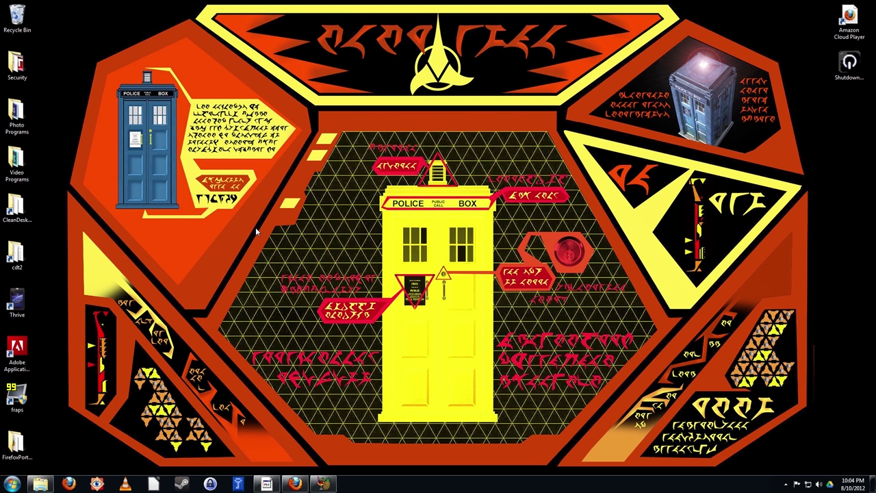
View the HandBrake download page in Firefox, minimise the browser, and bring up HandBrake
left_click(295, 484)
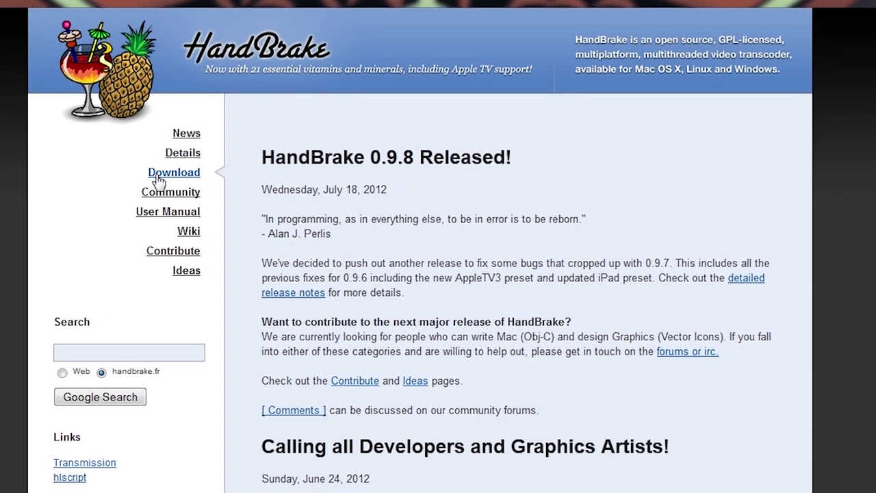
left_click(158, 179)
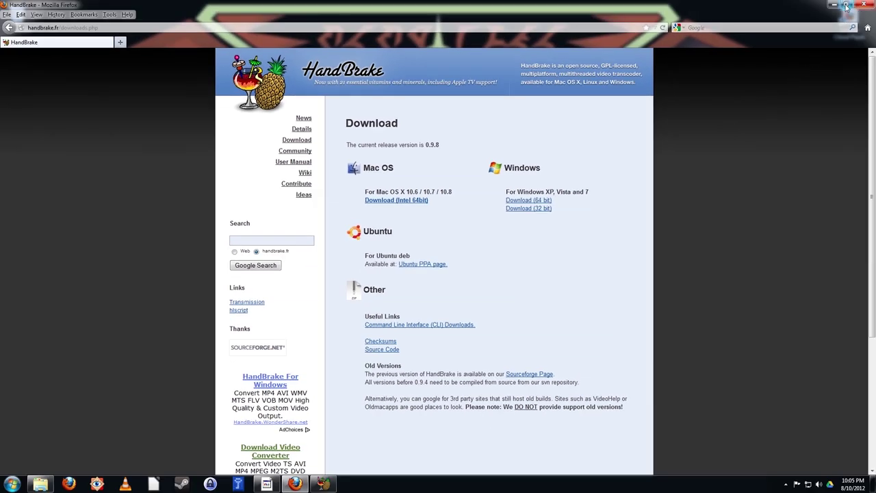
left_click(835, 5)
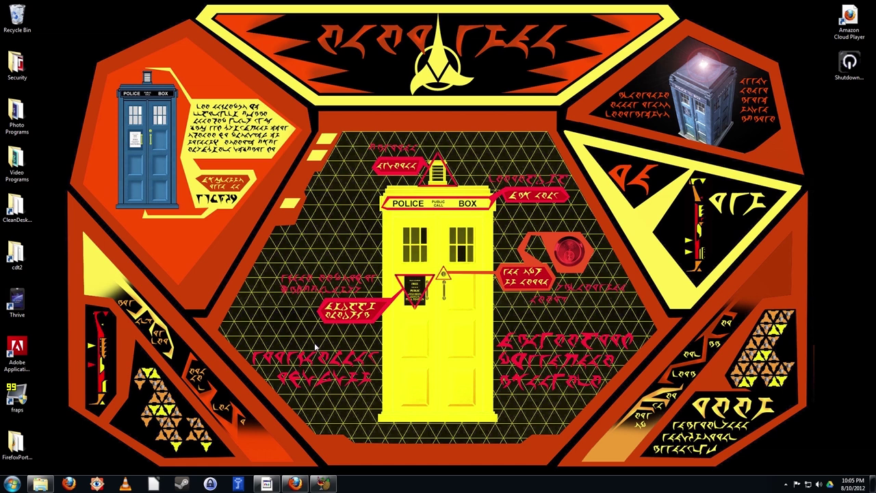
left_click(323, 484)
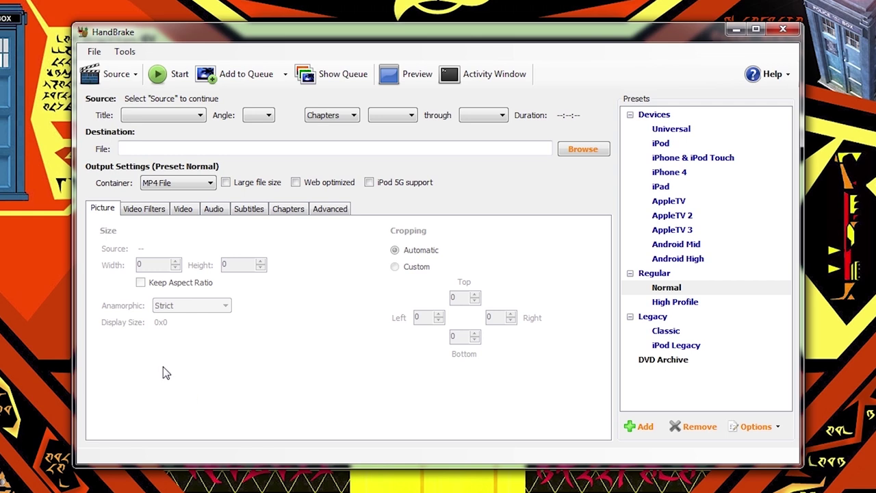
Open HandBrake's Source list to show the D:\ (Untitled Project) disc
left_click(104, 80)
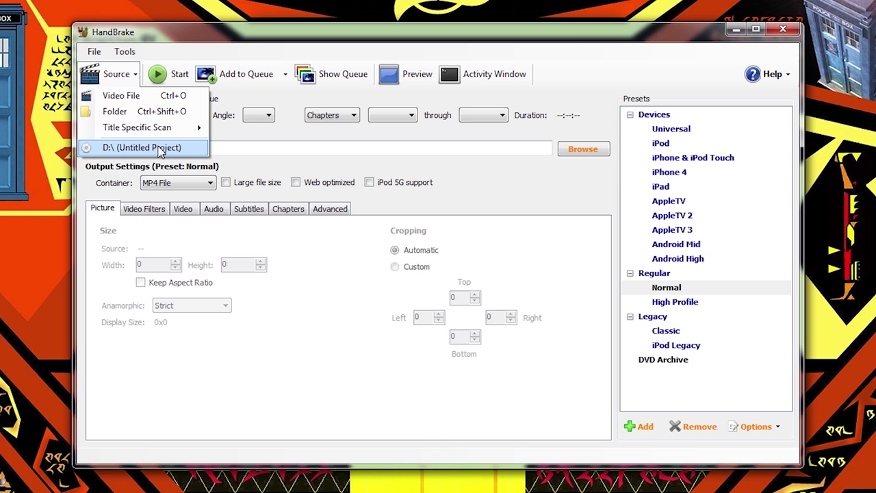
Scan the D:\ Untitled Project DVD and select title 1 (00:00:30)
left_click(159, 150)
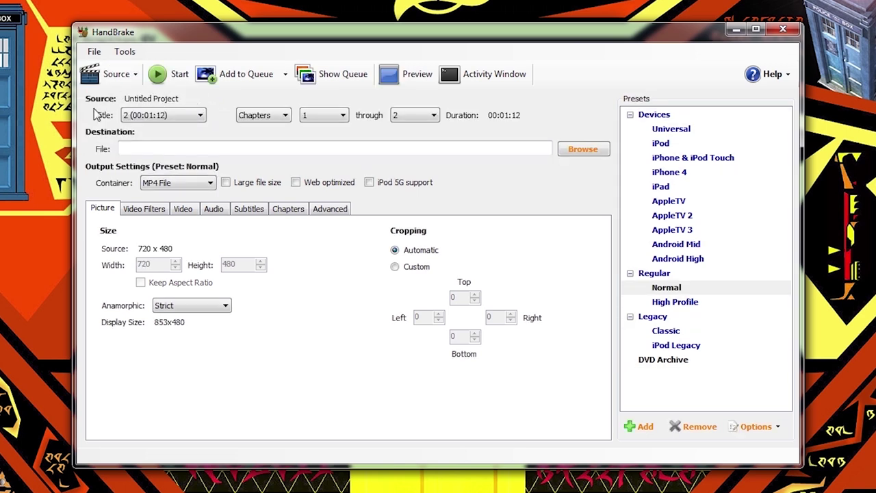
left_click(132, 115)
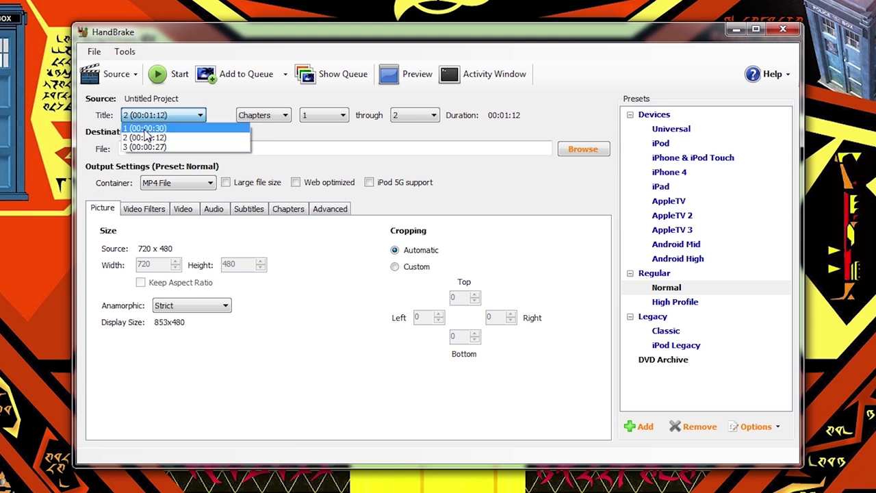
left_click(146, 129)
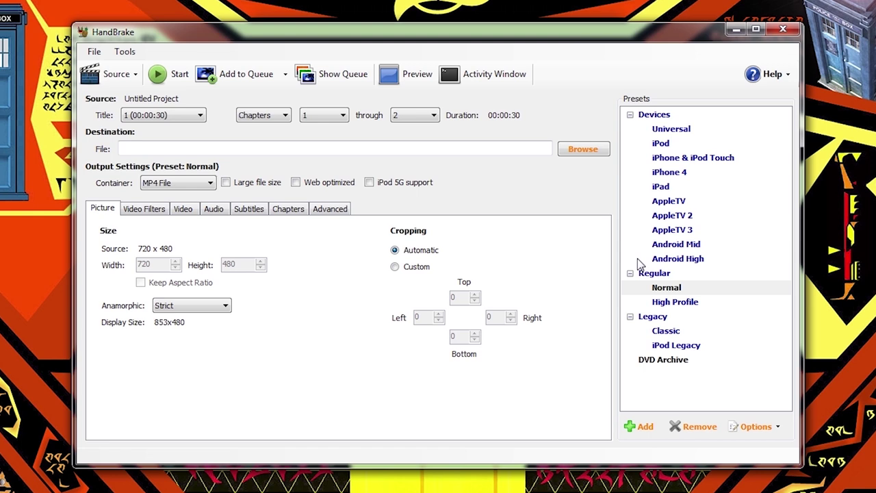
Apply the High Profile preset with Custom cropping and Strict anamorphic mode
left_click(663, 308)
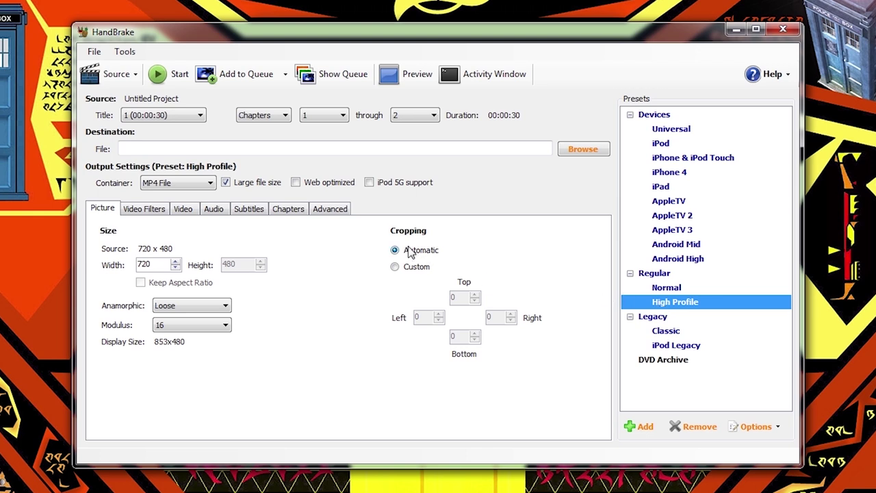
left_click(395, 267)
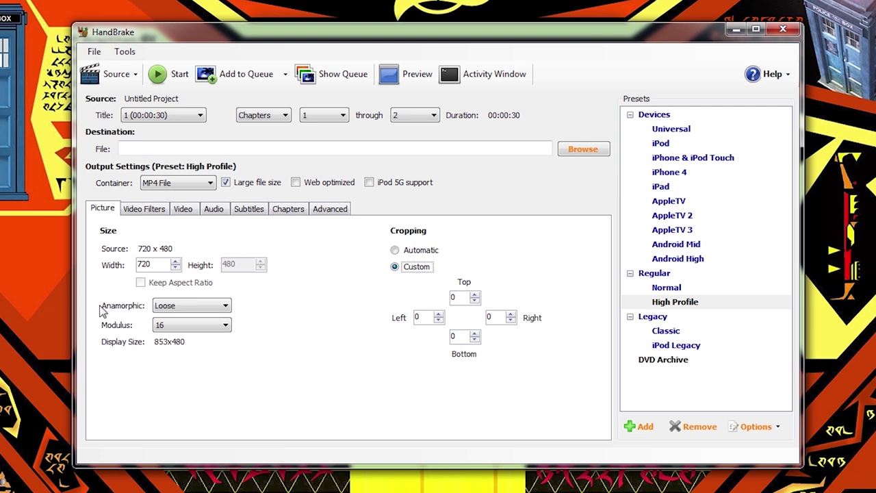
left_click(189, 305)
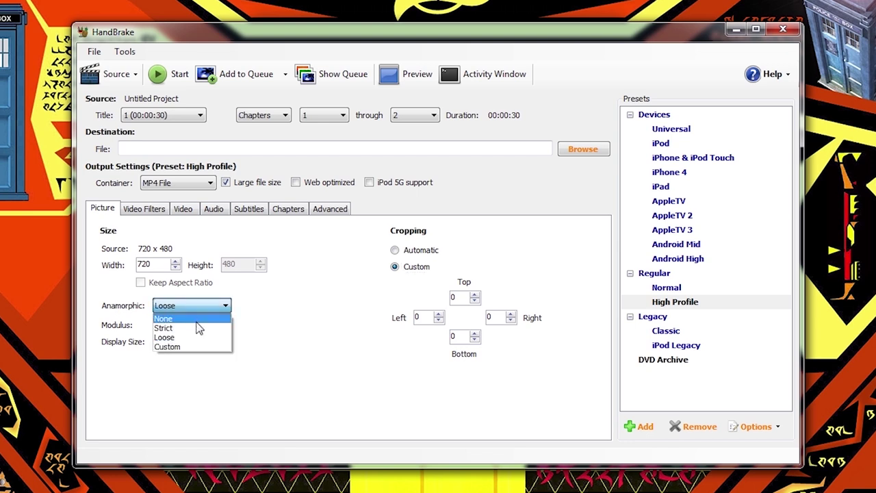
left_click(198, 329)
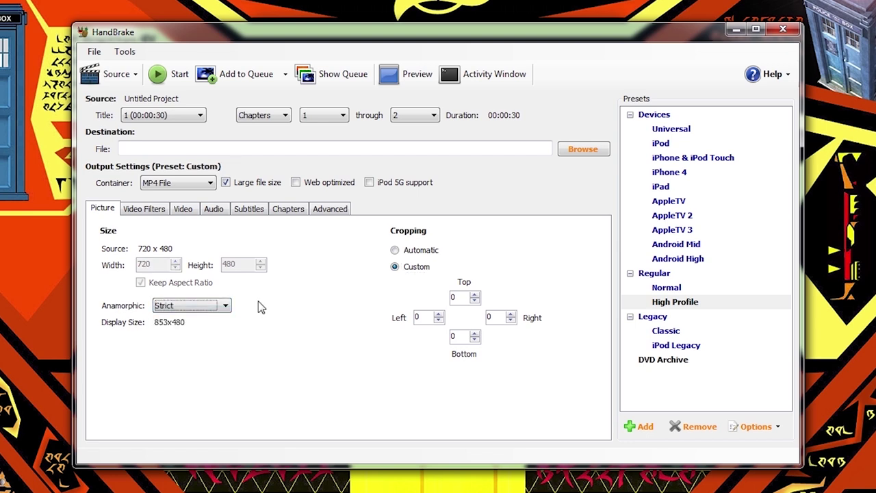
Set Detelecine to Default and the Constant Quality slider to RF 14
left_click(156, 213)
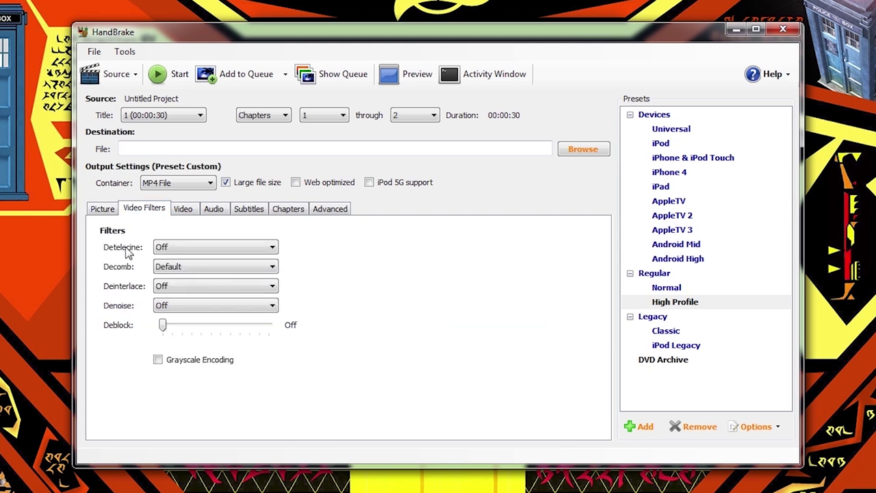
left_click(160, 248)
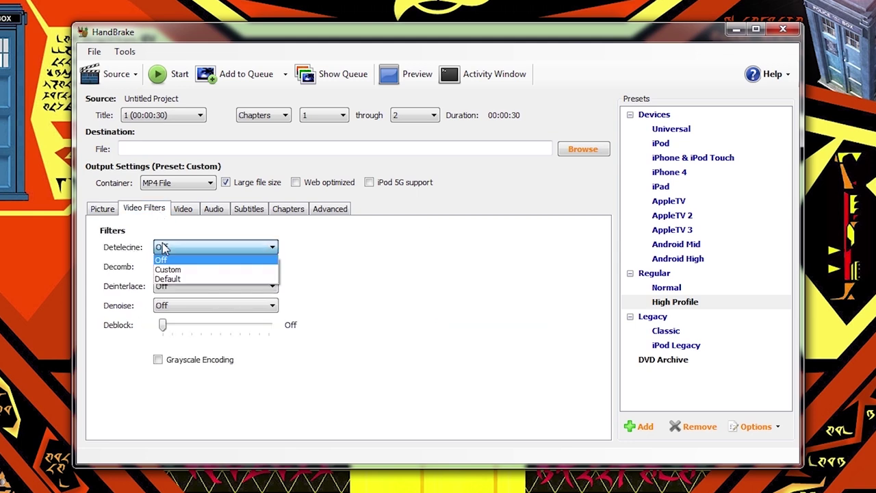
left_click(177, 278)
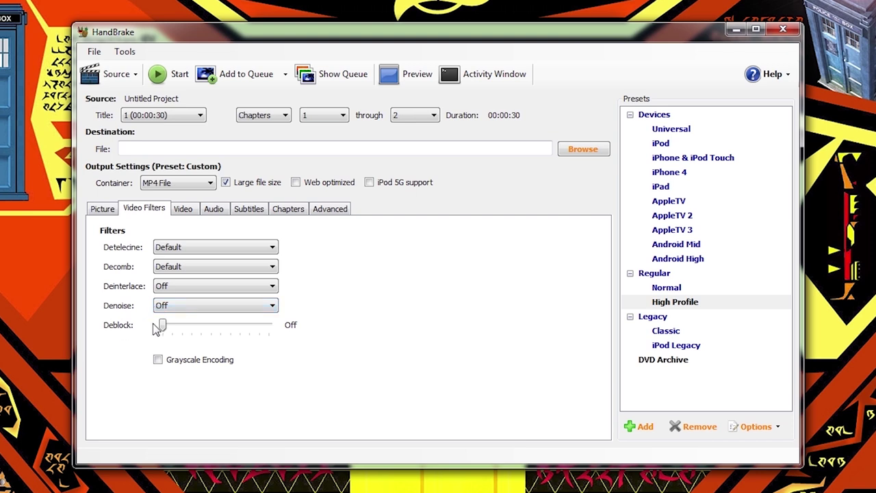
left_click(183, 208)
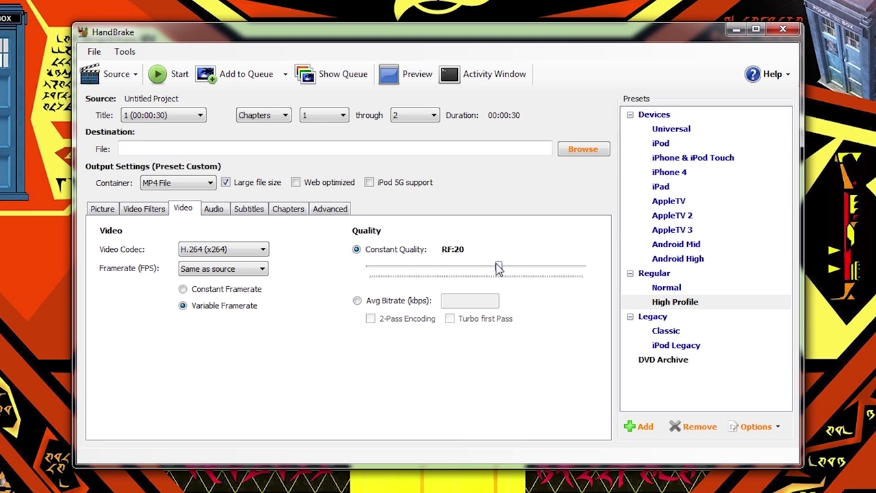
left_click_drag(499, 267, 523, 271)
Keep the English AC3 source track and delete the AAC (faac) track, leaving AC3 Passthru
left_click(214, 208)
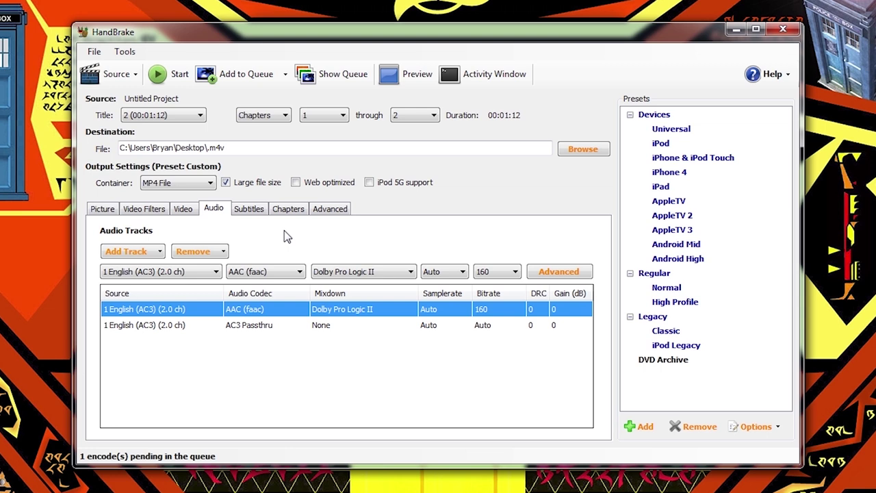
left_click(194, 272)
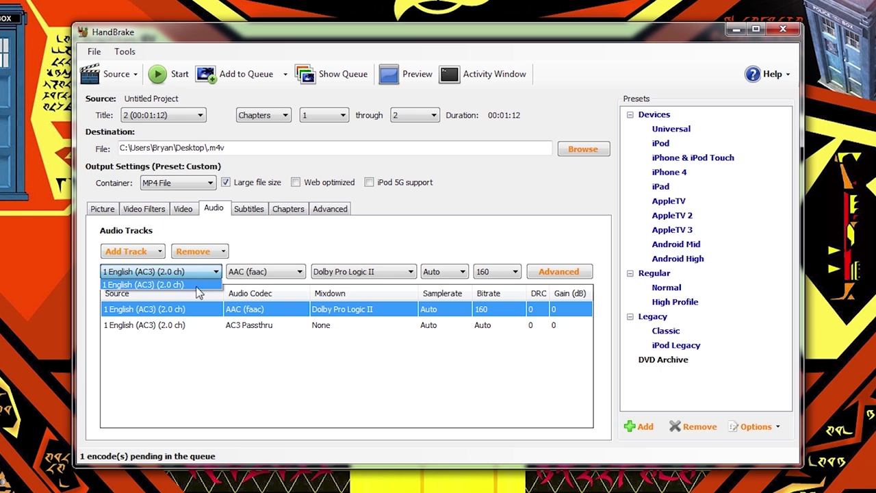
left_click(196, 286)
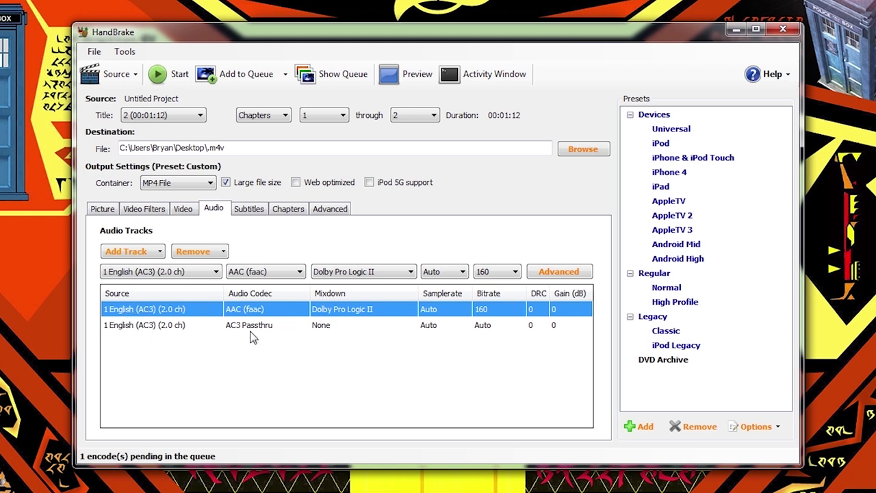
left_click(216, 252)
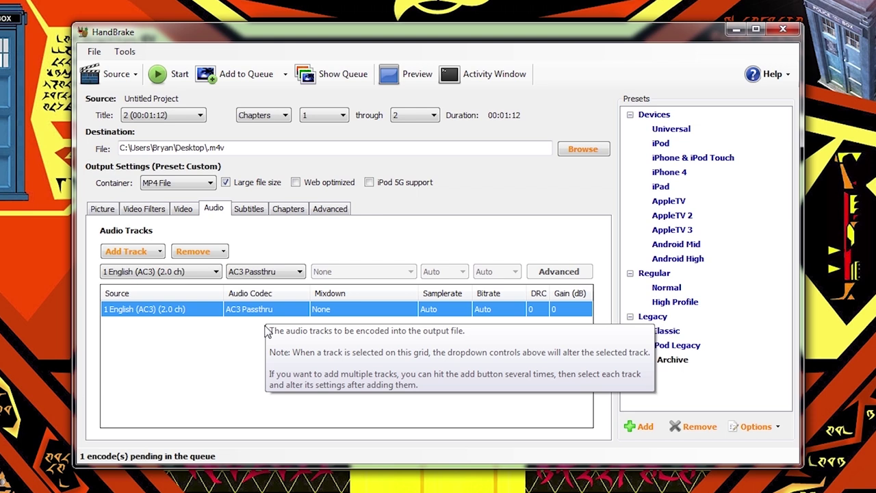
left_click(249, 209)
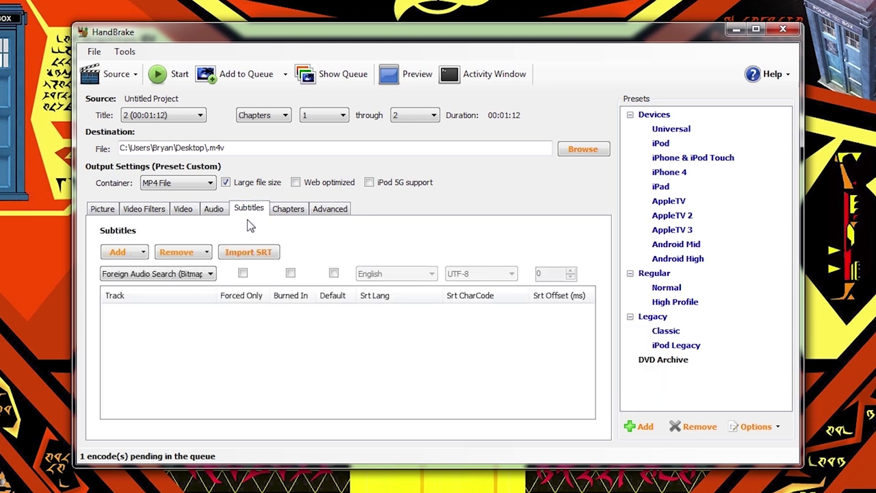
Check the track choices in the subtitle Foreign Audio Search dropdown
left_click(144, 278)
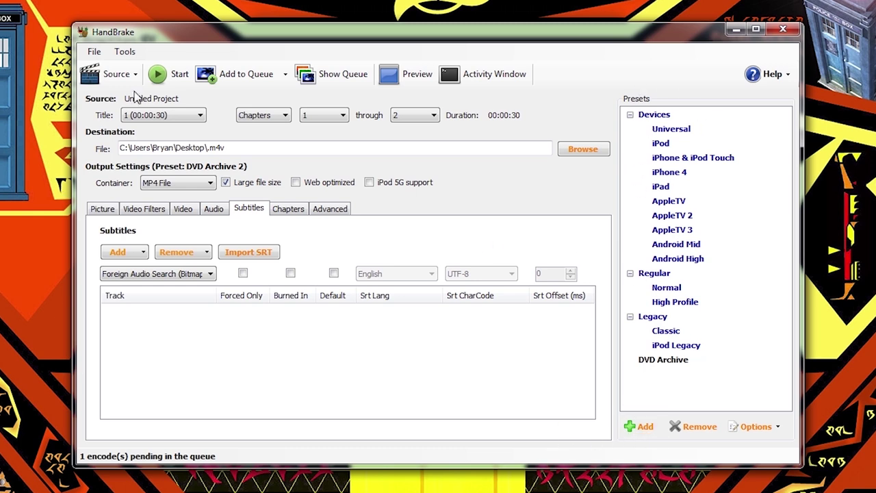
Save a preset named 'DVD Archive 2' at Source Maximum picture size and select it
left_click(642, 427)
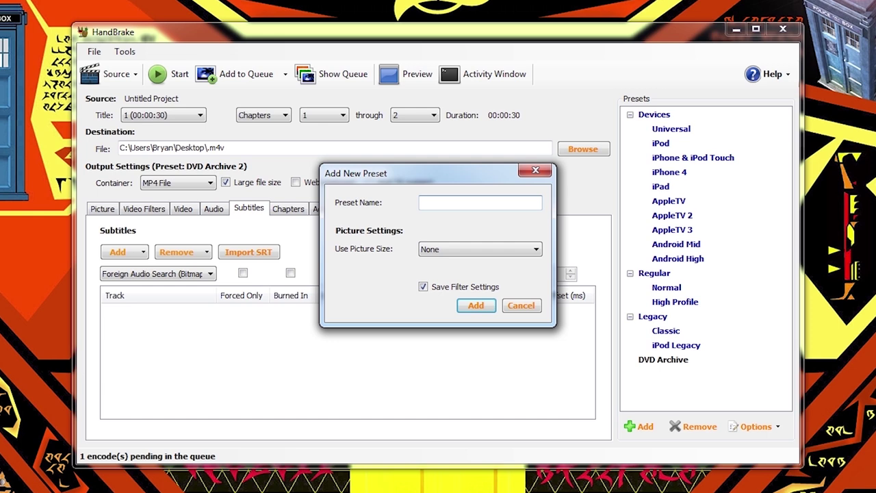
type("DVD Archive 2")
left_click(438, 250)
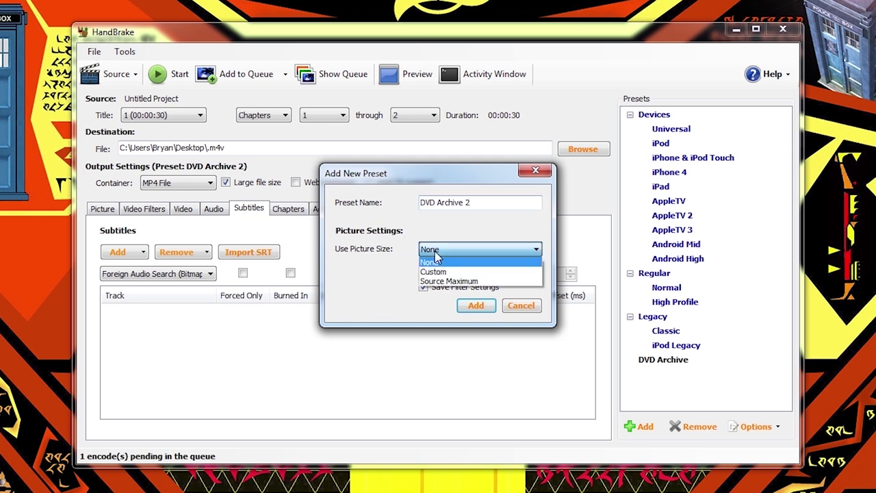
left_click(447, 277)
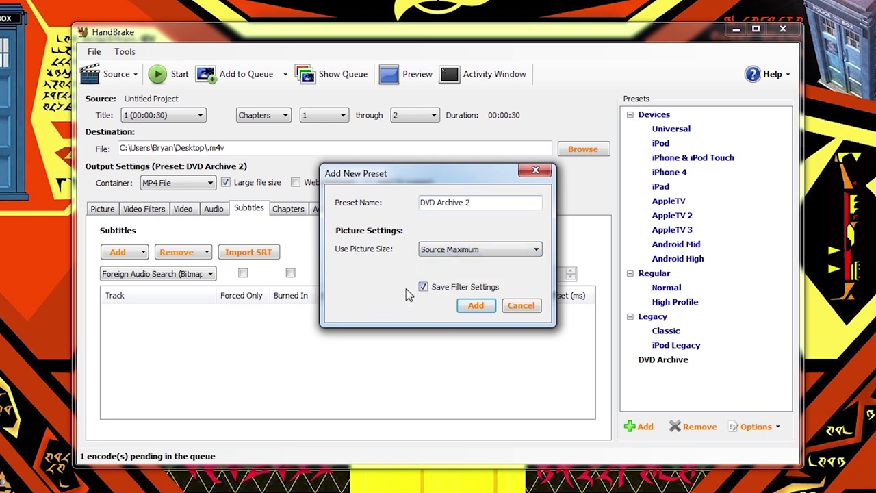
left_click(474, 306)
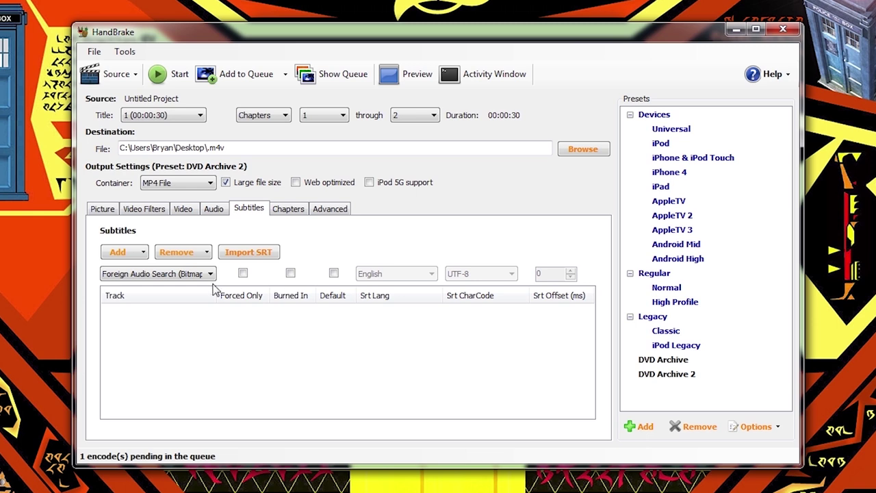
left_click(668, 375)
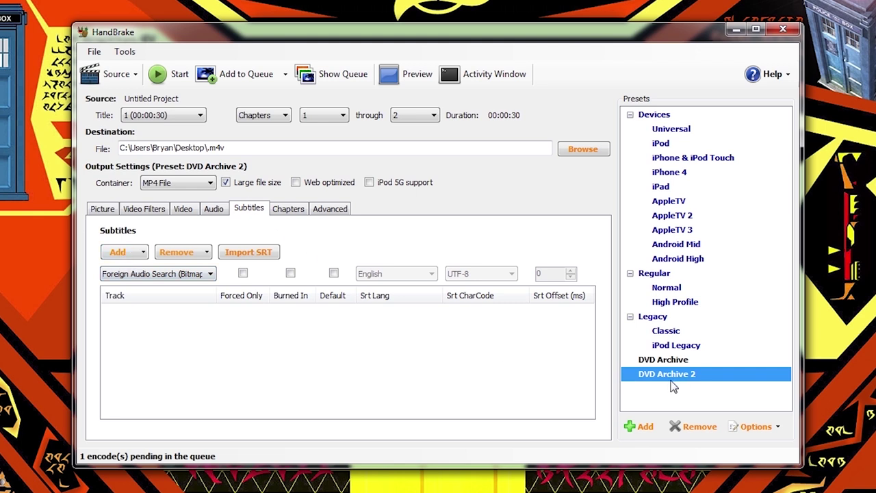
Set the output file name to 'Sample 1' on the Desktop
left_click(572, 154)
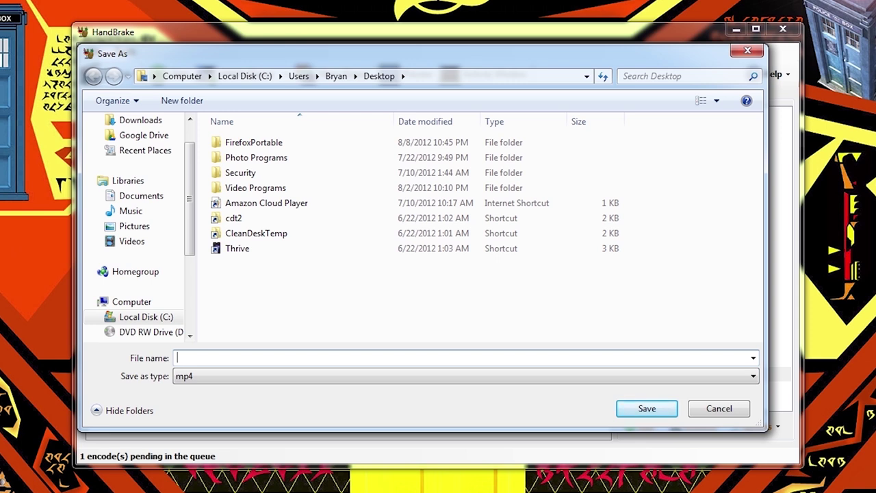
type("Sample 1")
left_click(652, 406)
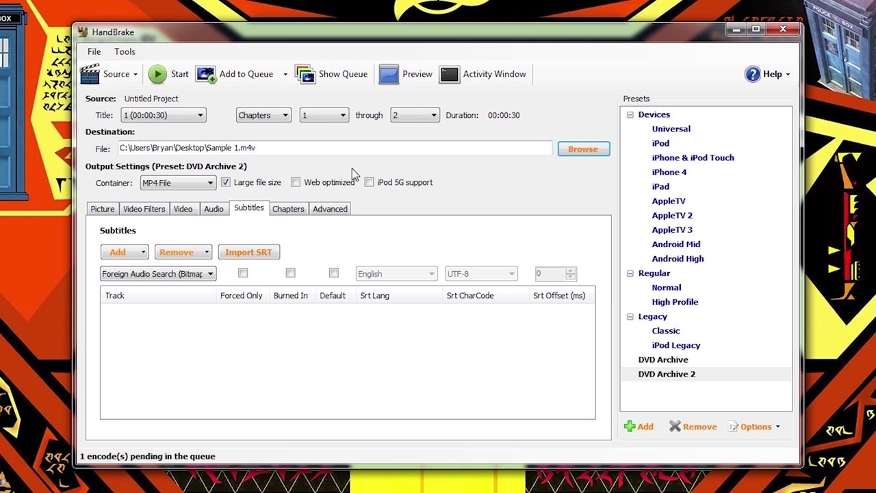
Queue title 2 with the DVD Archive 2 preset as 'Sample 2'
left_click(133, 116)
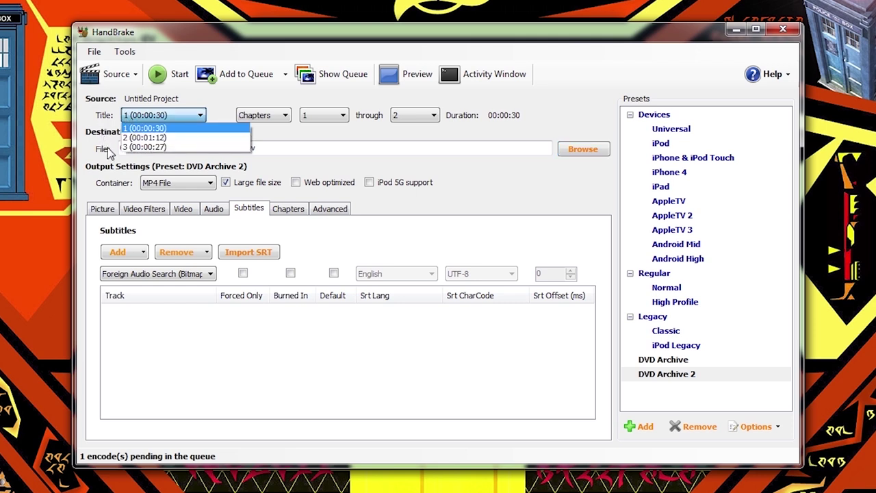
left_click(101, 109)
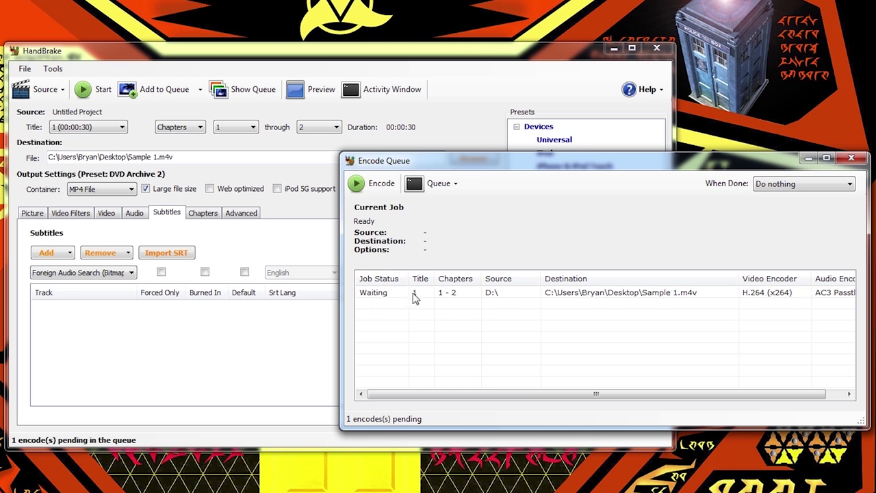
left_click(116, 68)
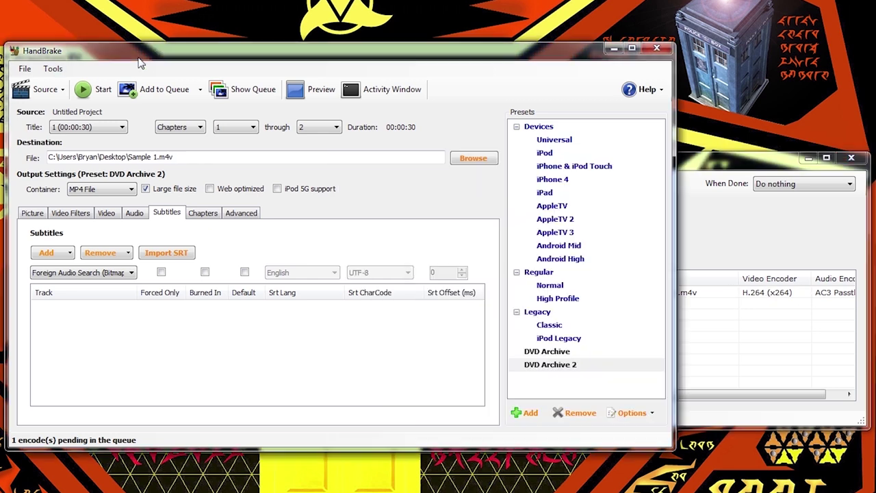
left_click(70, 128)
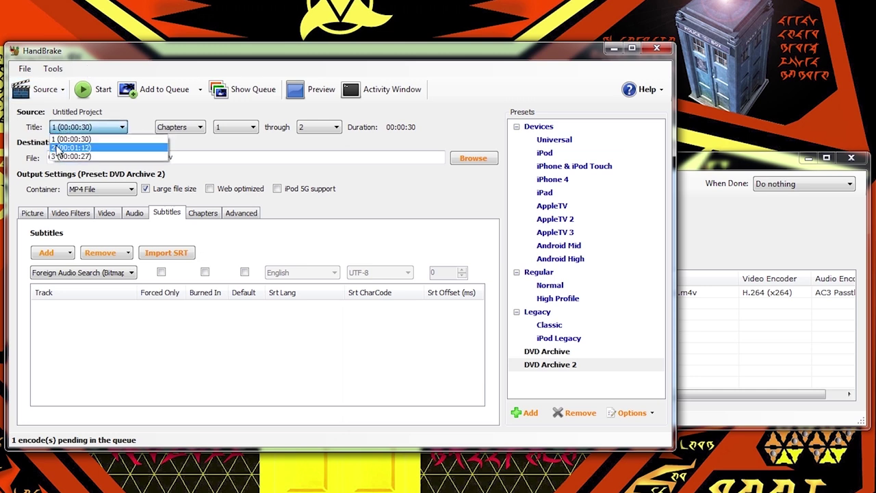
left_click(59, 148)
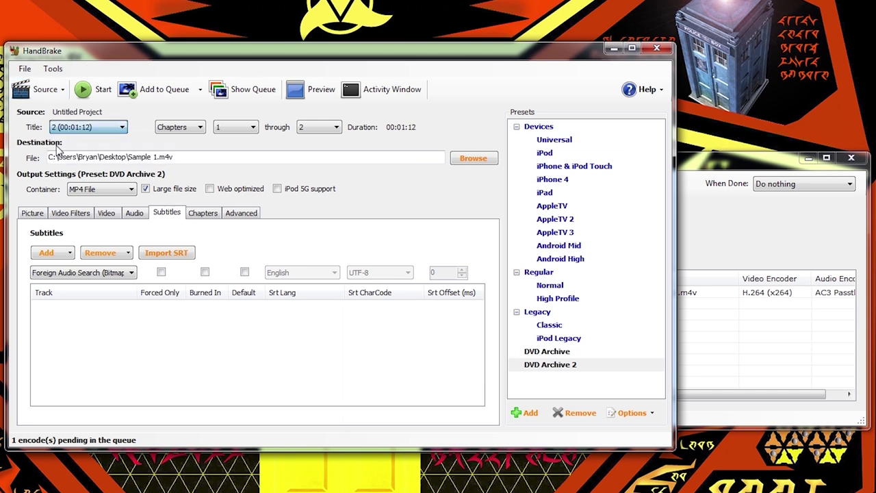
left_click(551, 368)
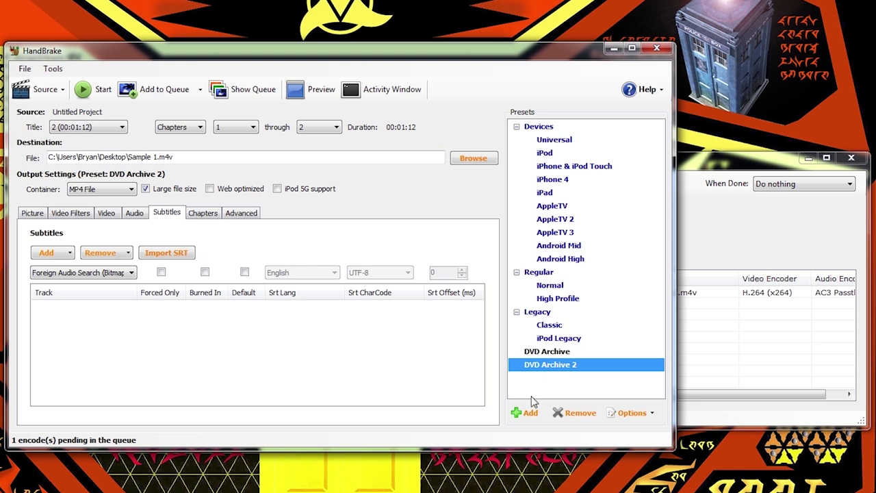
left_click(137, 216)
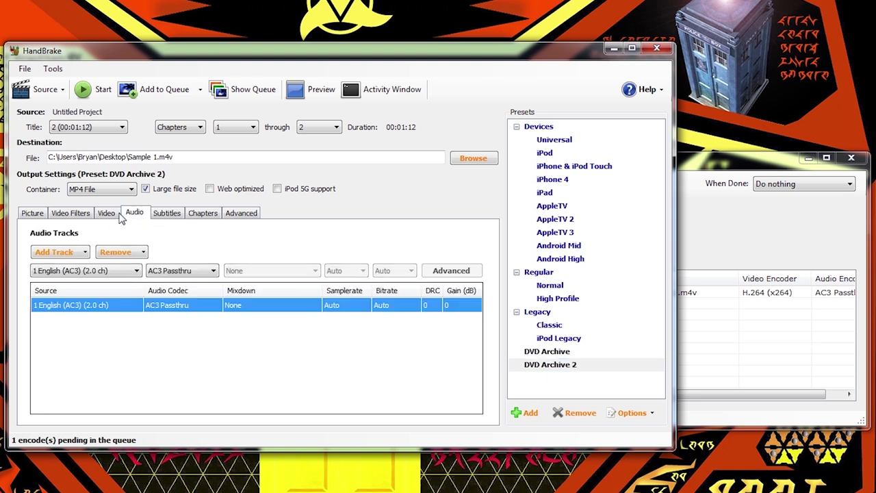
left_click(109, 213)
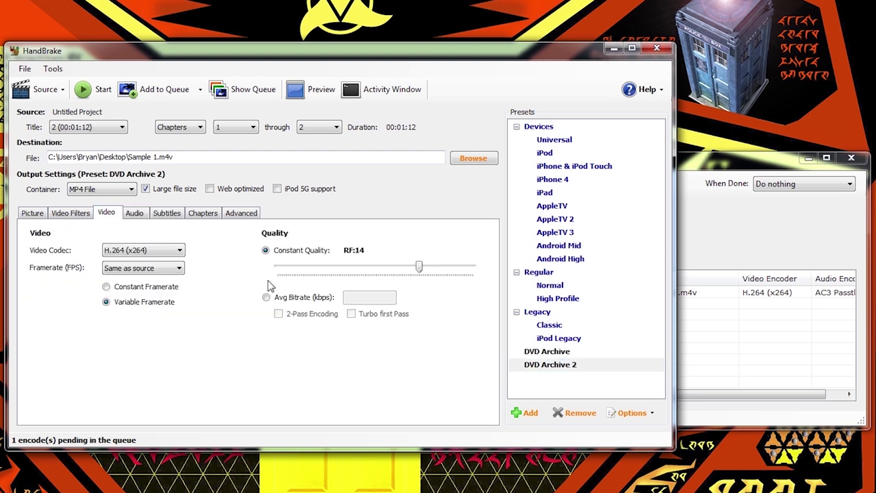
left_click(473, 159)
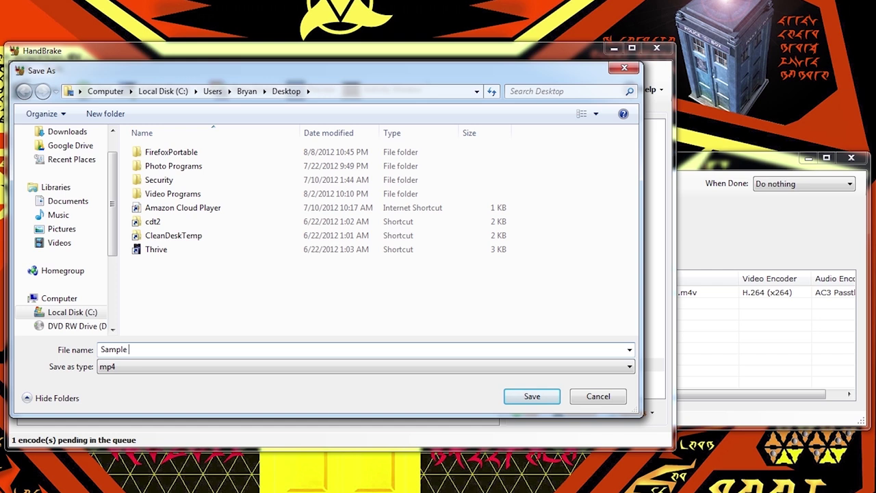
left_click(538, 404)
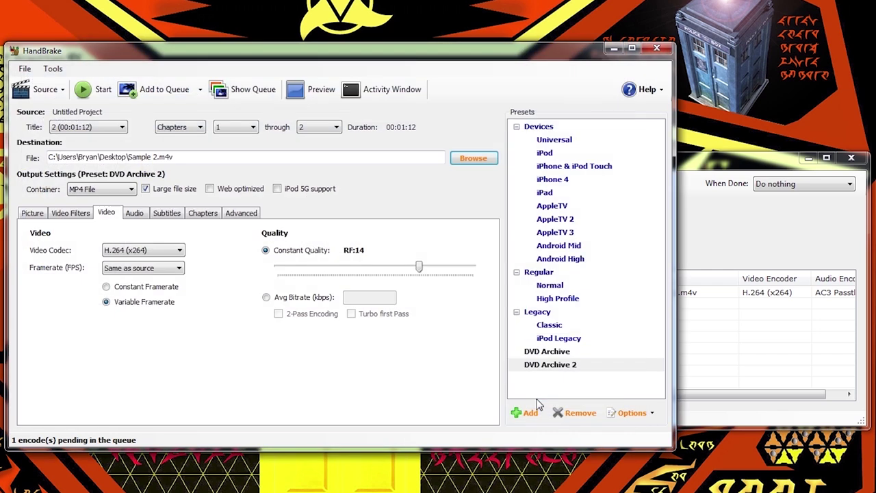
left_click(170, 99)
left_click(707, 171)
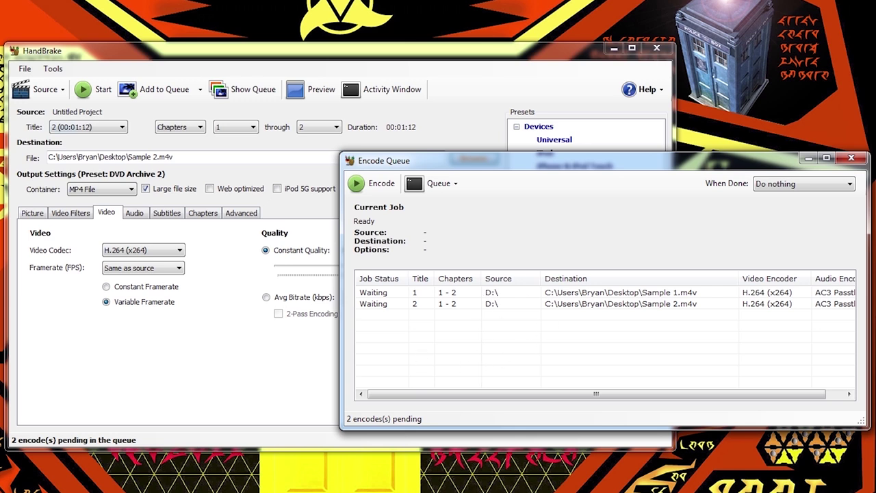
Queue title 3 with the DVD Archive 2 preset as 'Sample 3'
left_click(100, 129)
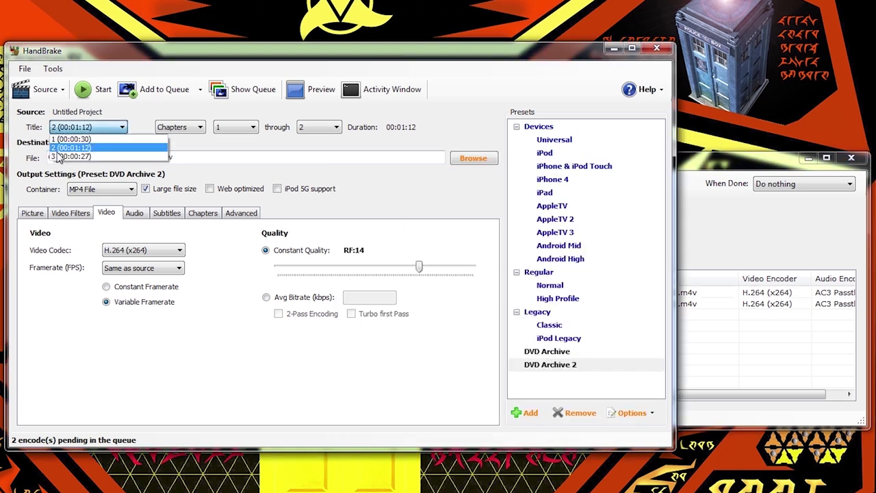
left_click(58, 156)
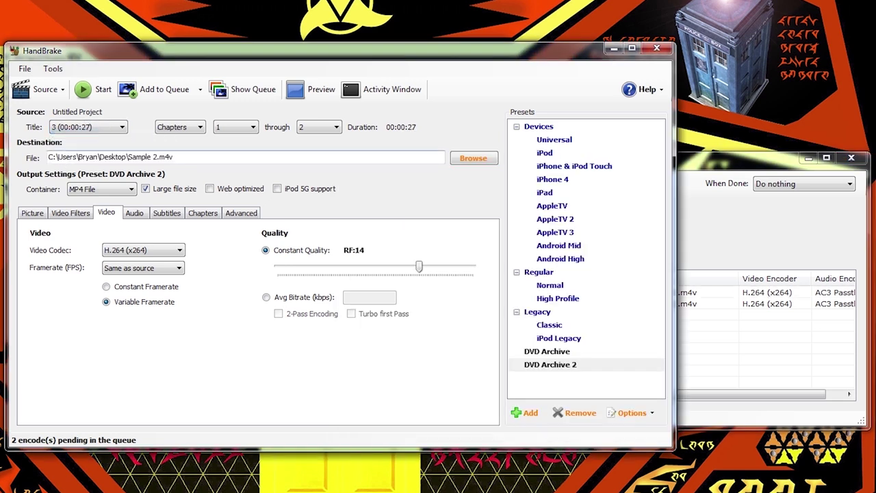
left_click(567, 367)
left_click(465, 164)
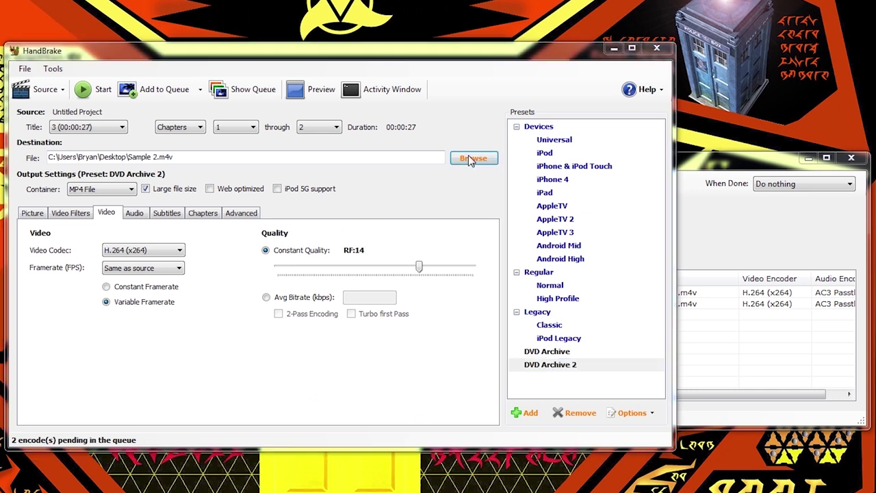
left_click(134, 349)
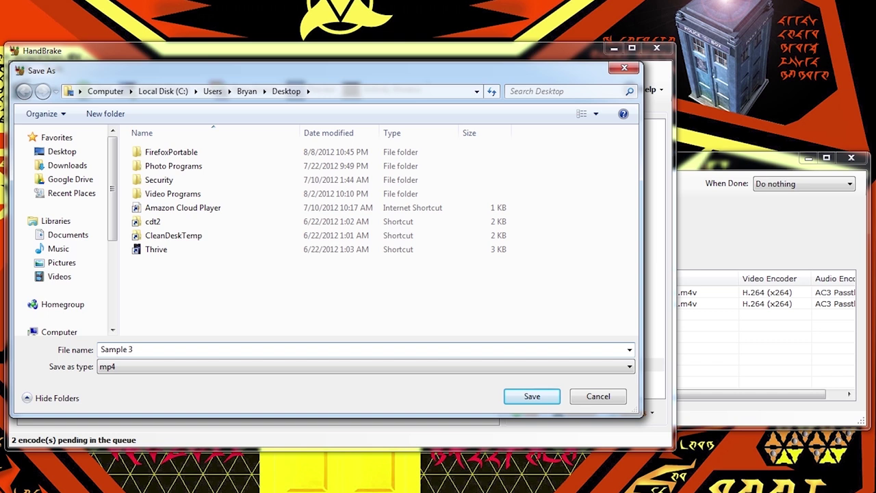
left_click(532, 396)
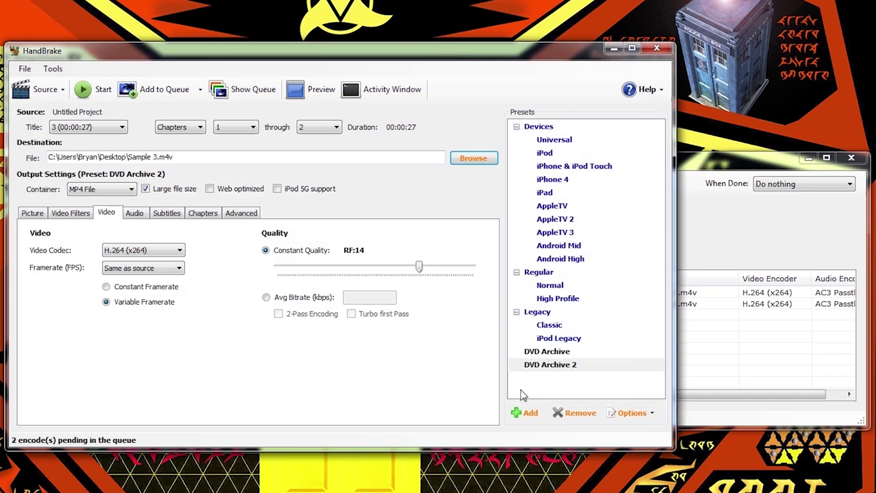
left_click(158, 89)
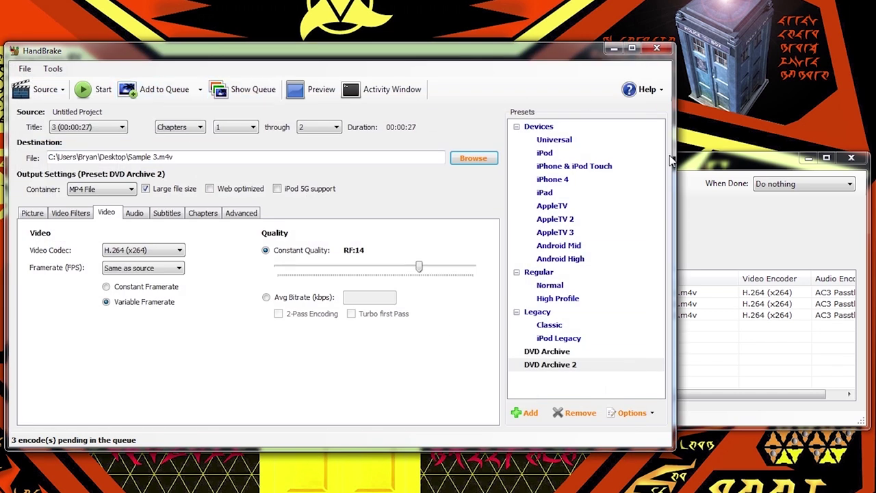
Close the title list unchanged and centre the Encode Queue window showing three jobs
left_click(122, 127)
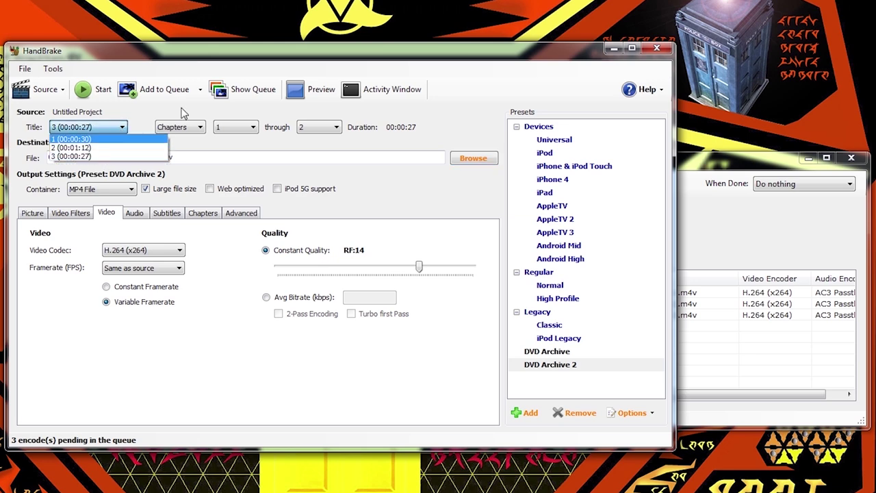
left_click(361, 61)
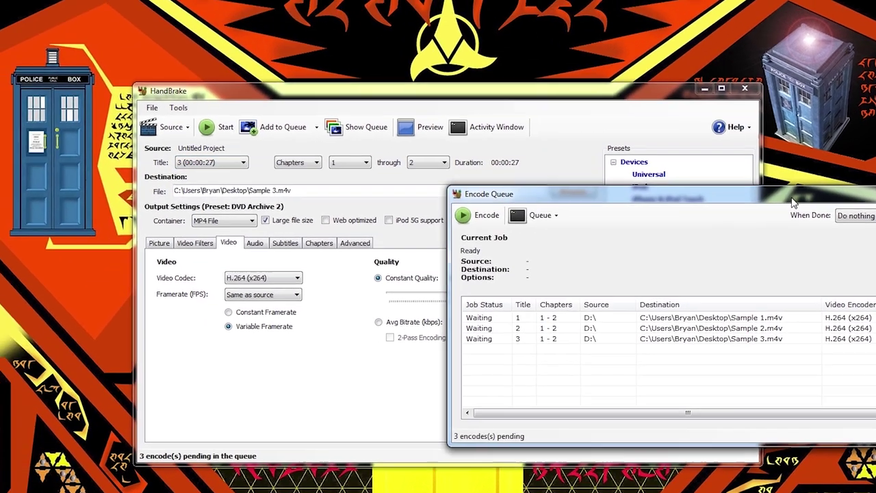
left_click_drag(753, 159, 386, 100)
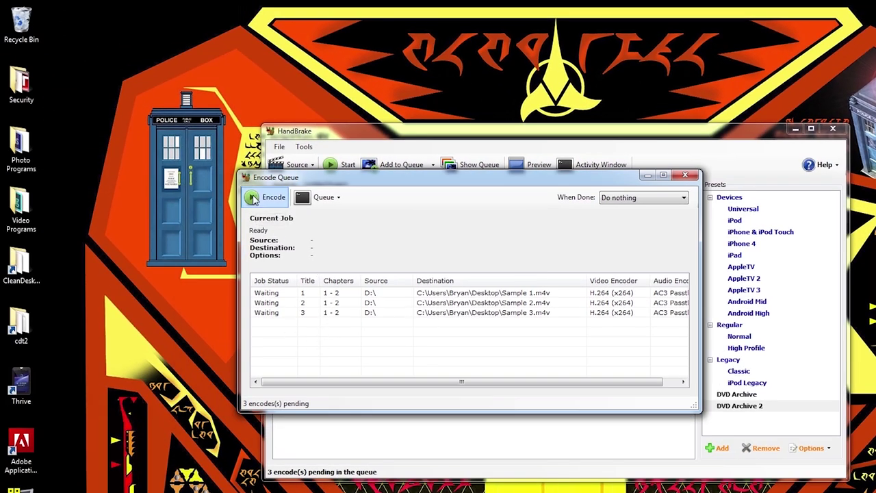
Encode all three queued titles into Sample 1, 2 and 3, then close the queue window
left_click(253, 198)
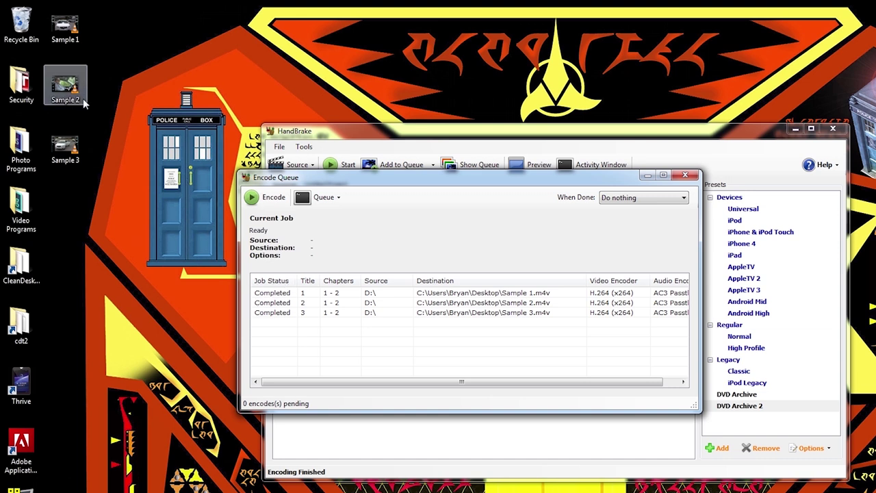
left_click(683, 177)
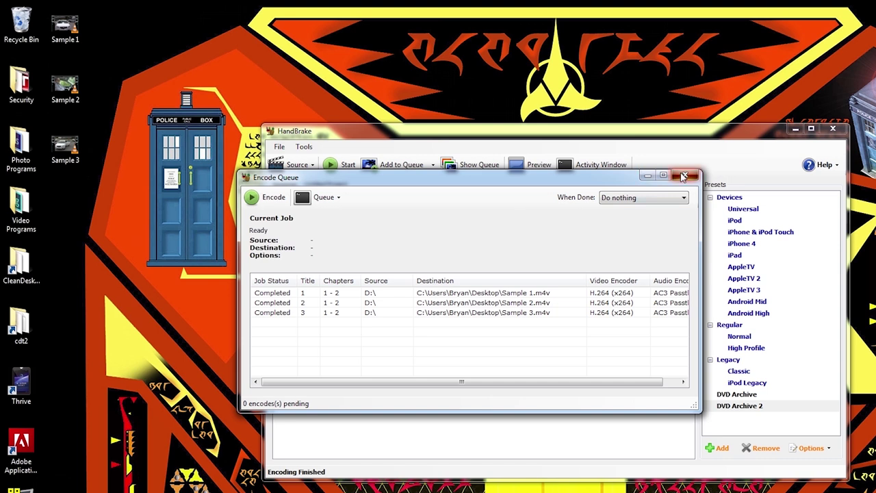
Close HandBrake and open Sample 1.m4v from the desktop to play it in VLC
left_click(834, 131)
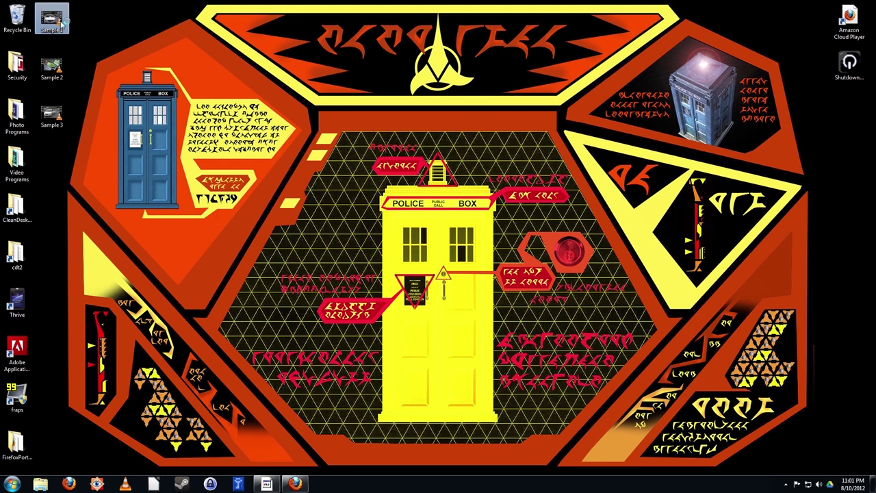
double_click(51, 20)
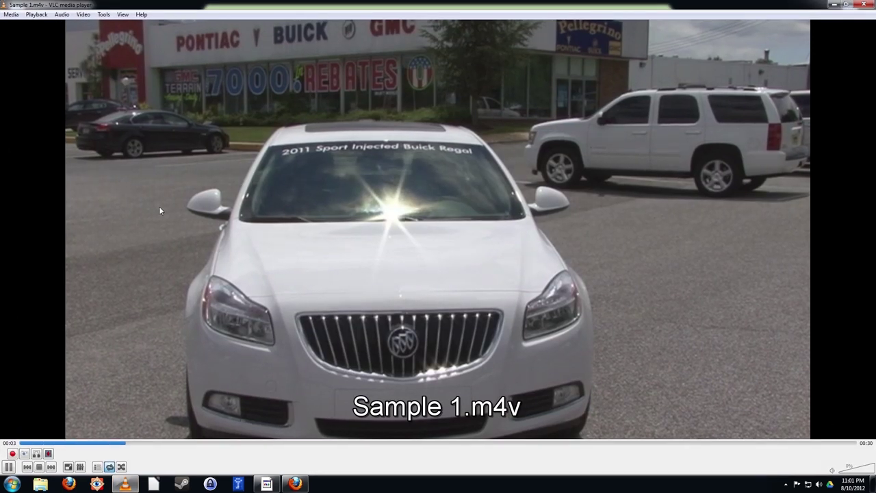
Lower the VLC playback volume while Sample 1.m4v plays
scroll(132, 224, "down", 5)
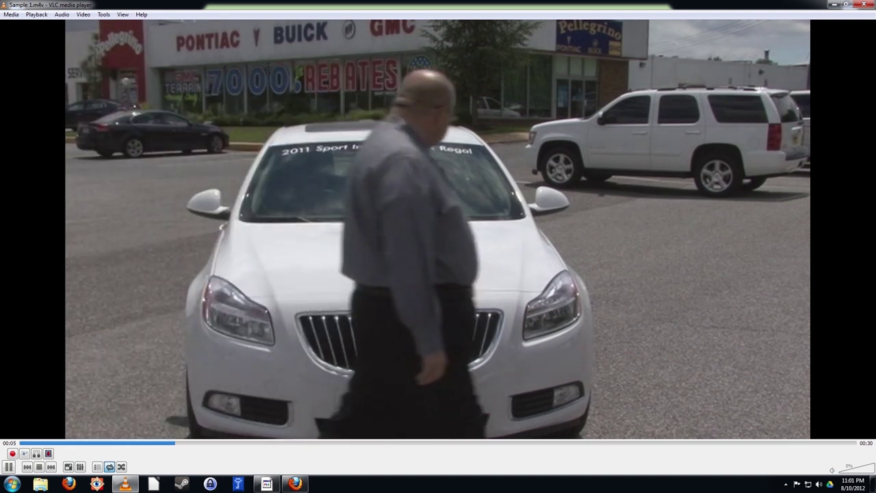